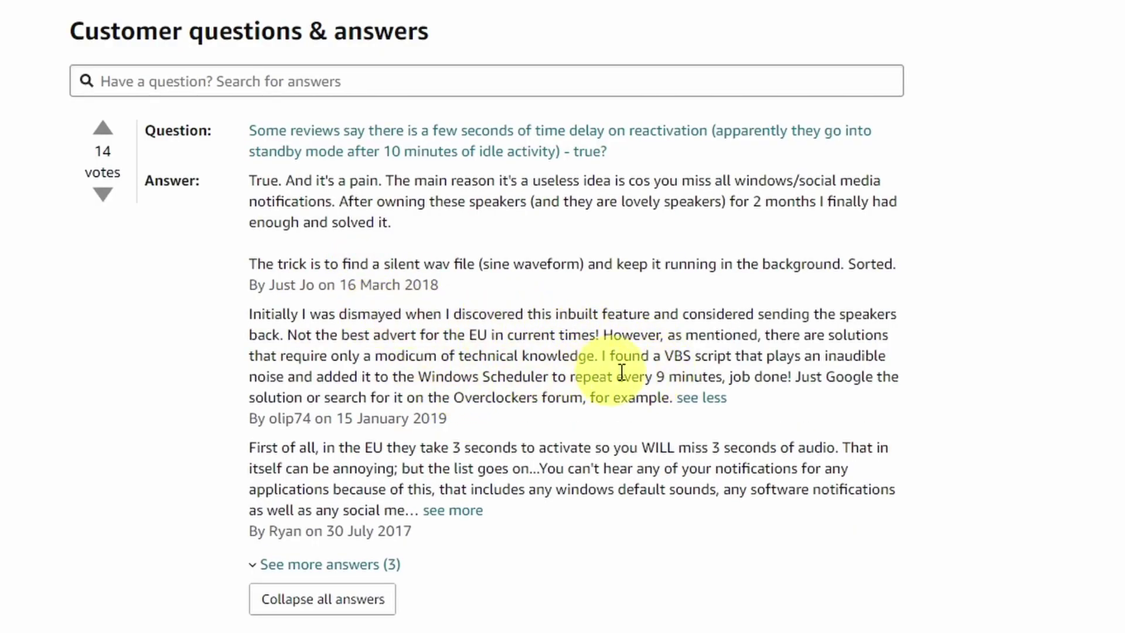
Step: Highlight the Amazon answer describing a workaround script for the speakers' standby delay, then clear it
{"action": "left_click_drag", "start_coordinate": [793, 414], "coordinate": [243, 319]}
{"action": "left_click", "coordinate": [243, 318]}
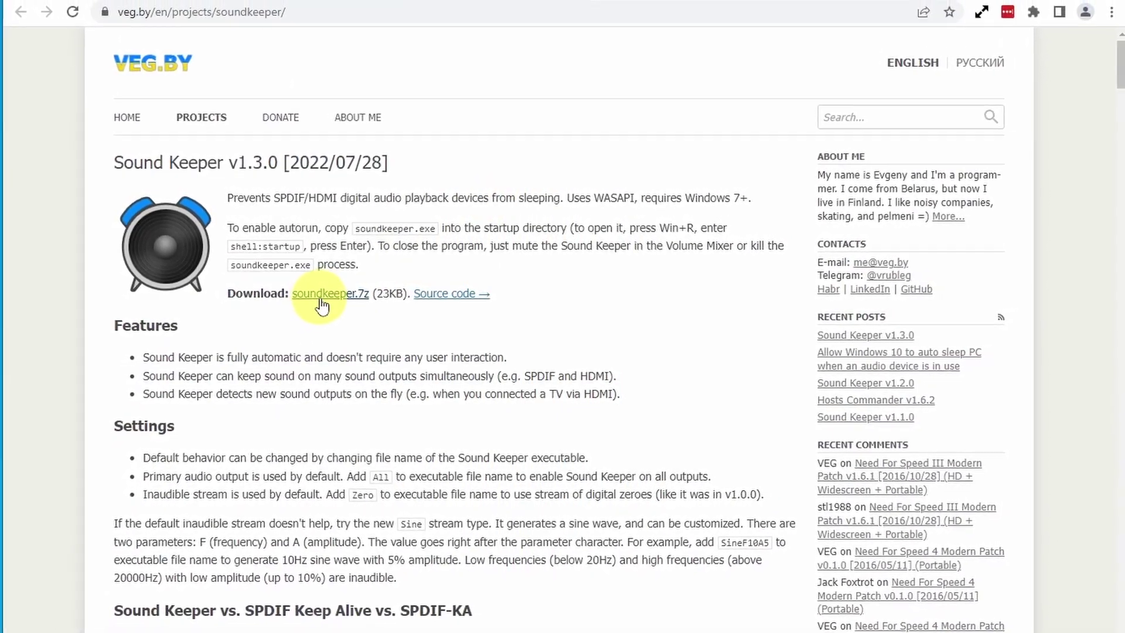
Step: Start the soundkeeper.7z download from veg.by and glance back at the speakers' Amazon page
{"action": "left_click", "coordinate": [321, 296]}
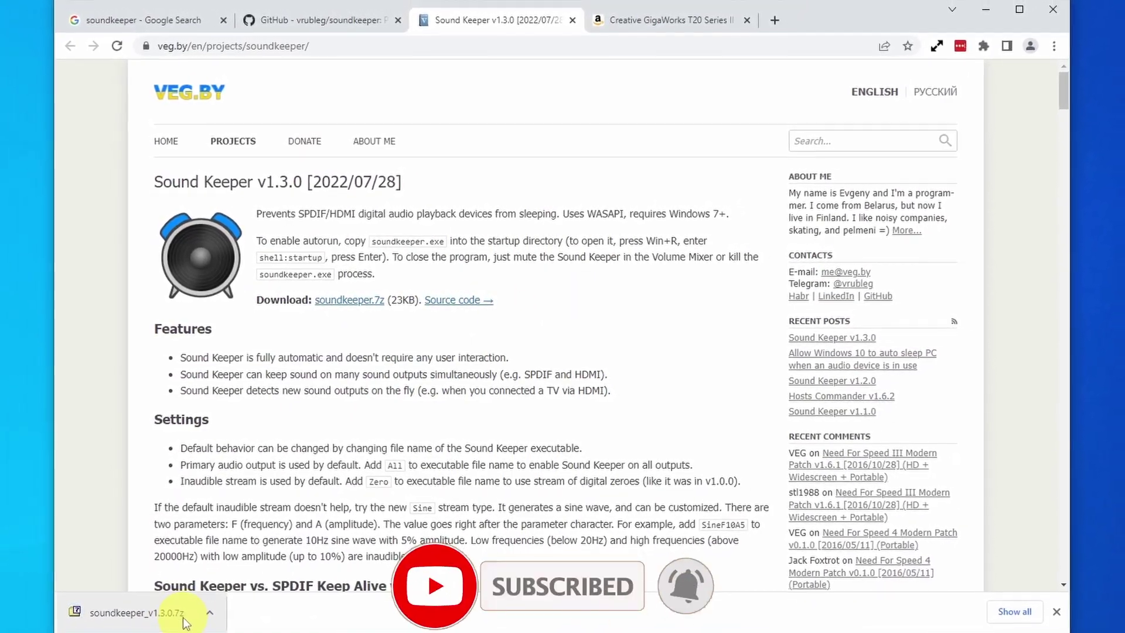
{"action": "left_click", "coordinate": [667, 20]}
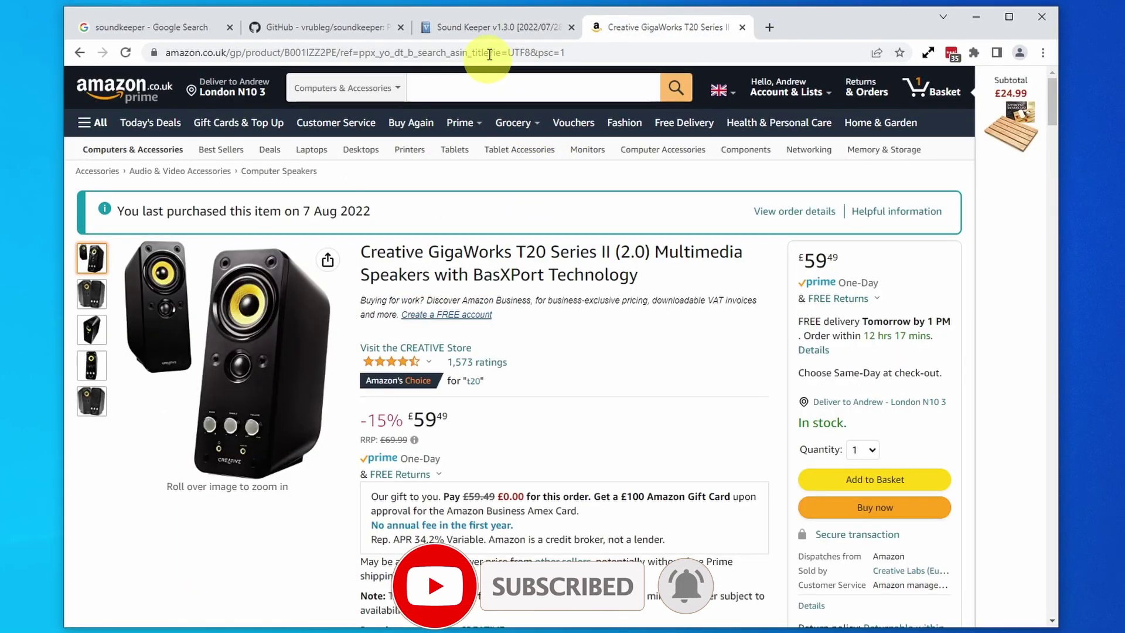
{"action": "left_click", "coordinate": [454, 29]}
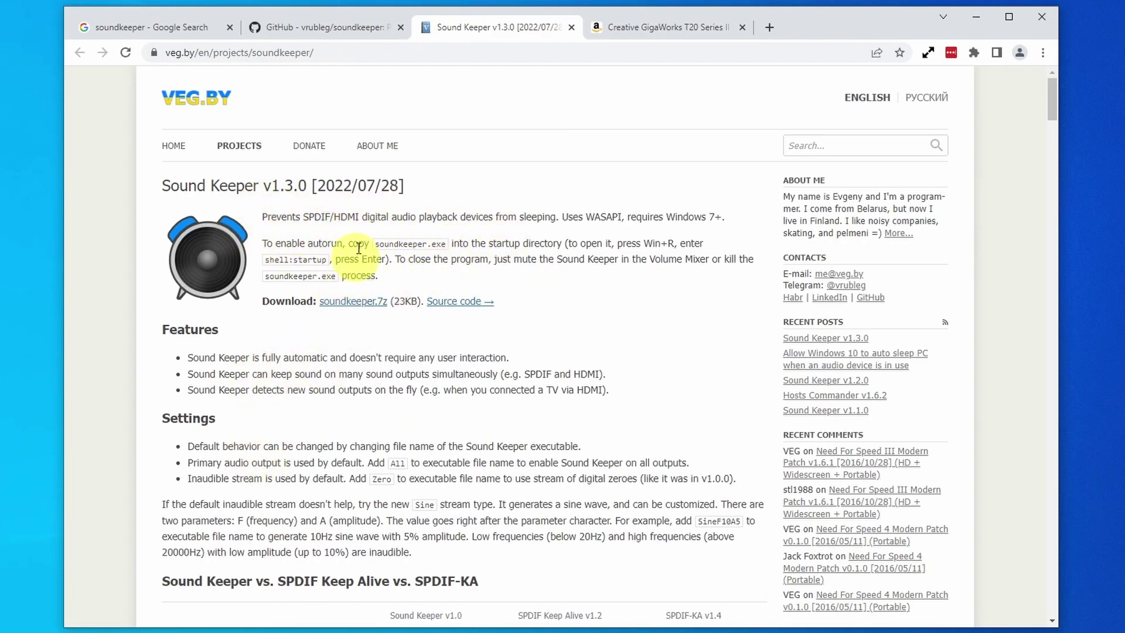
Step: Review the Sound Keeper description and page address, then download soundkeeper_v1.3.0.7z again
{"action": "left_click", "coordinate": [390, 223]}
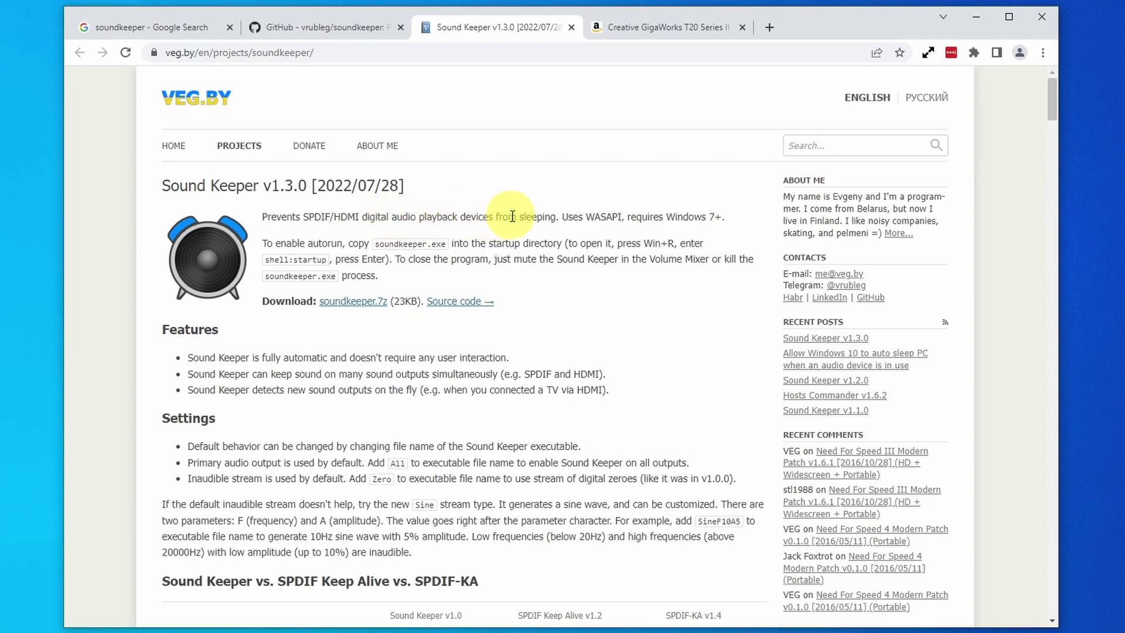
{"action": "left_click_drag", "start_coordinate": [517, 216], "coordinate": [569, 217]}
{"action": "left_click", "coordinate": [570, 217]}
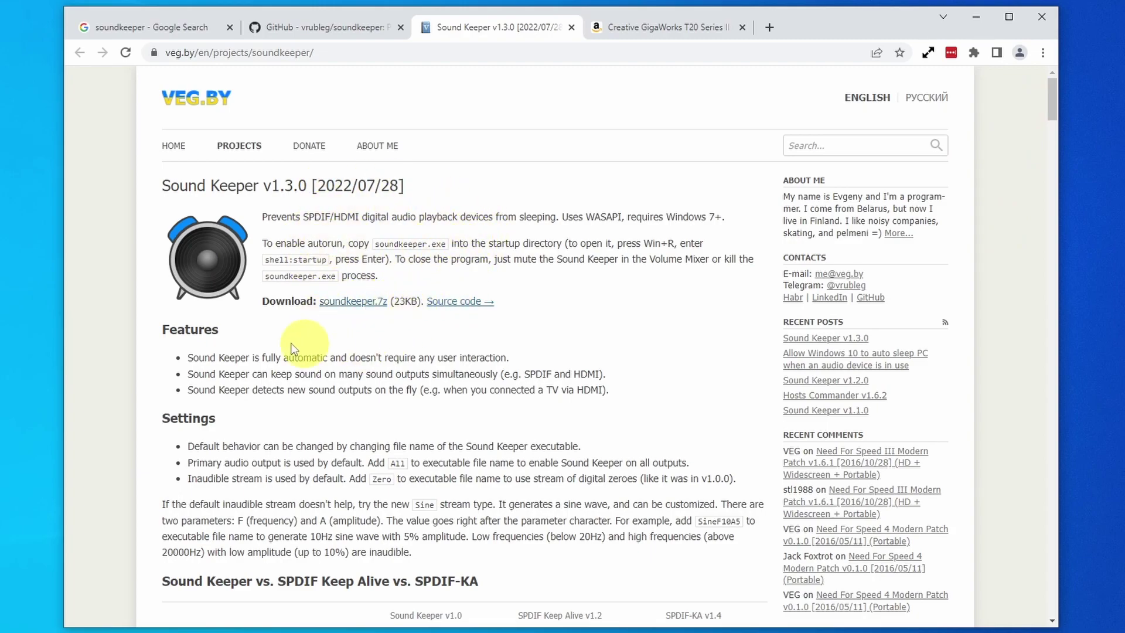
{"action": "left_click", "coordinate": [301, 51]}
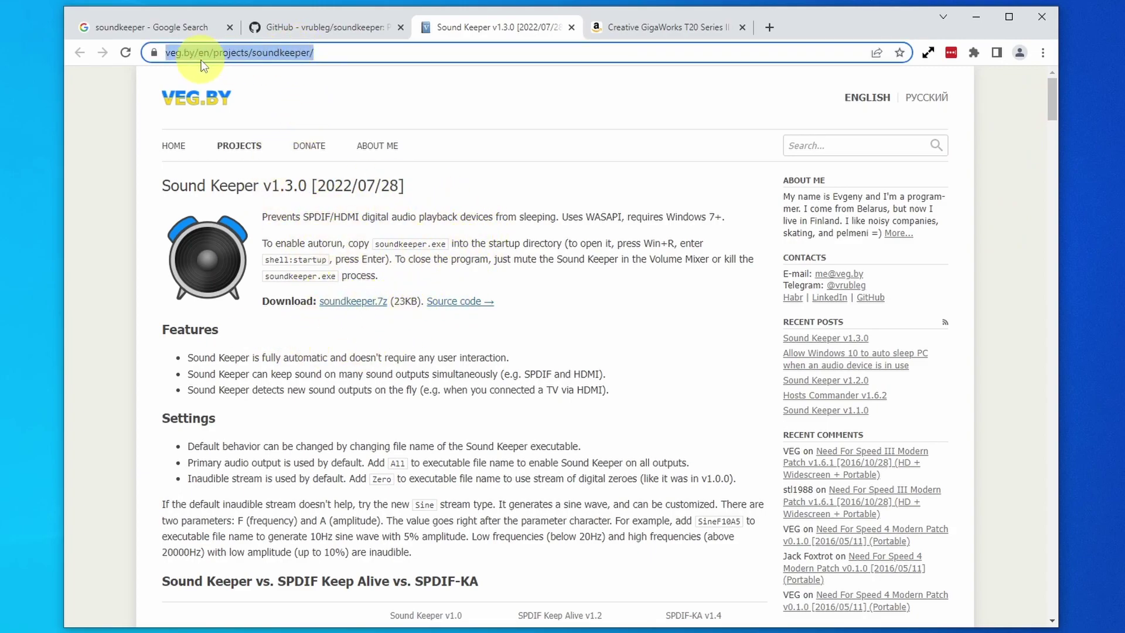
{"action": "left_click", "coordinate": [487, 212]}
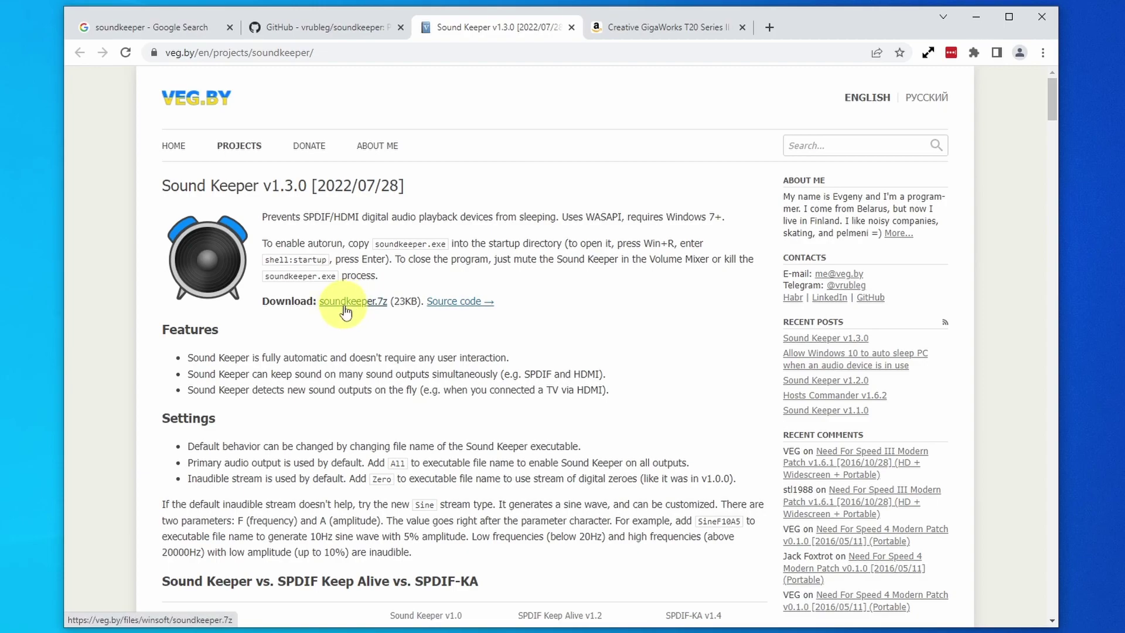
{"action": "left_click", "coordinate": [361, 306]}
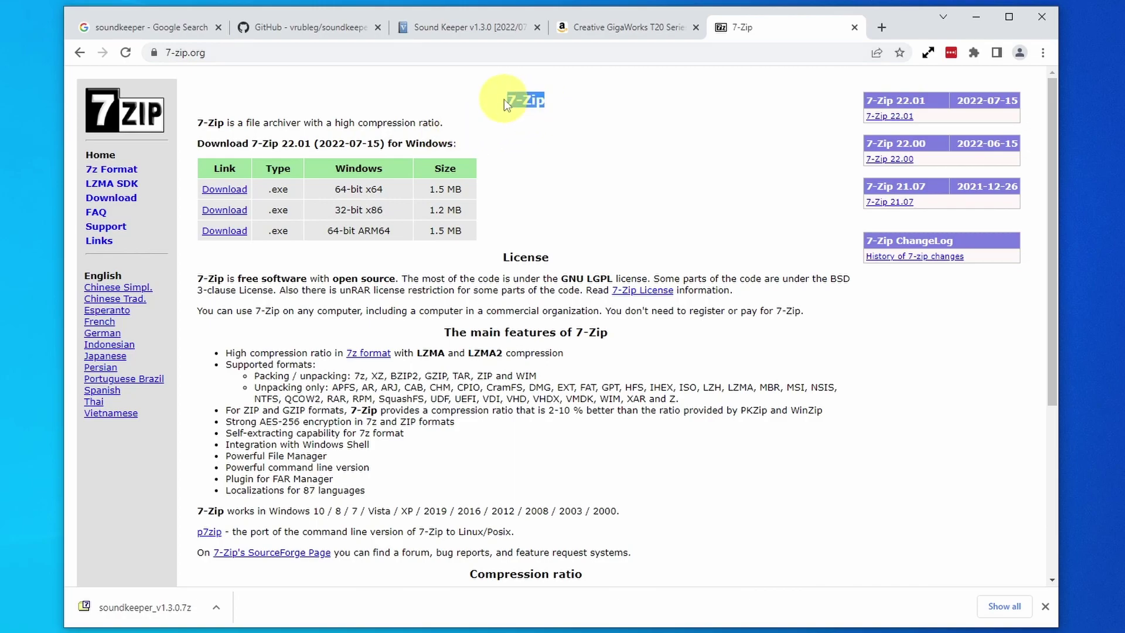
Step: Download the 64-bit x64 7-Zip 22.01 installer and install it into Program Files
{"action": "left_click", "coordinate": [214, 196]}
{"action": "left_click", "coordinate": [176, 607]}
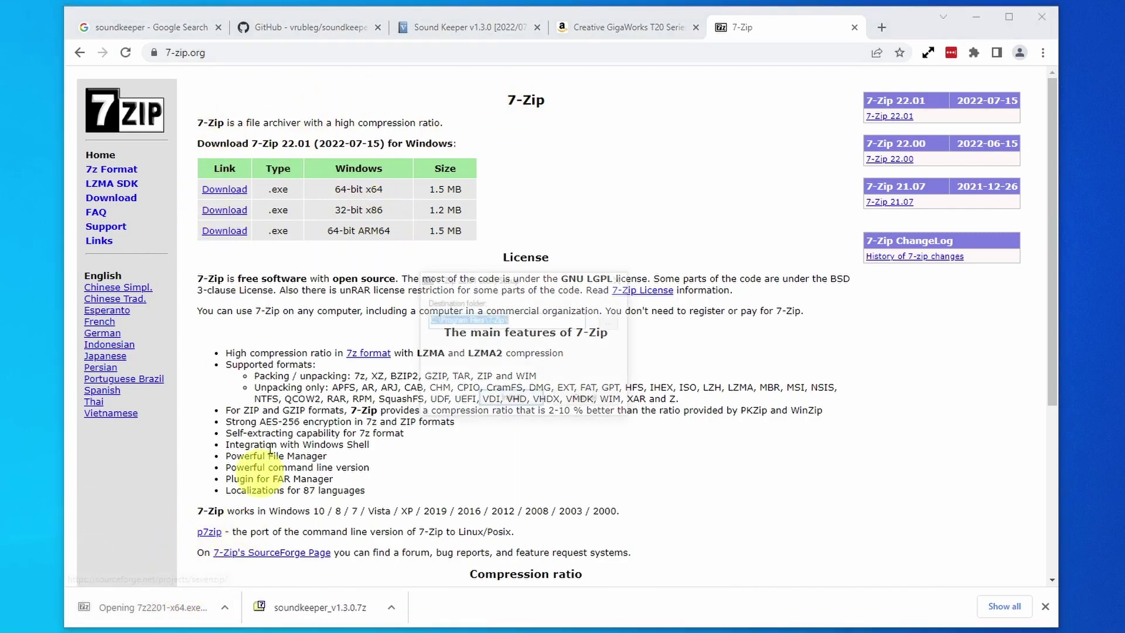
{"action": "left_click", "coordinate": [531, 402]}
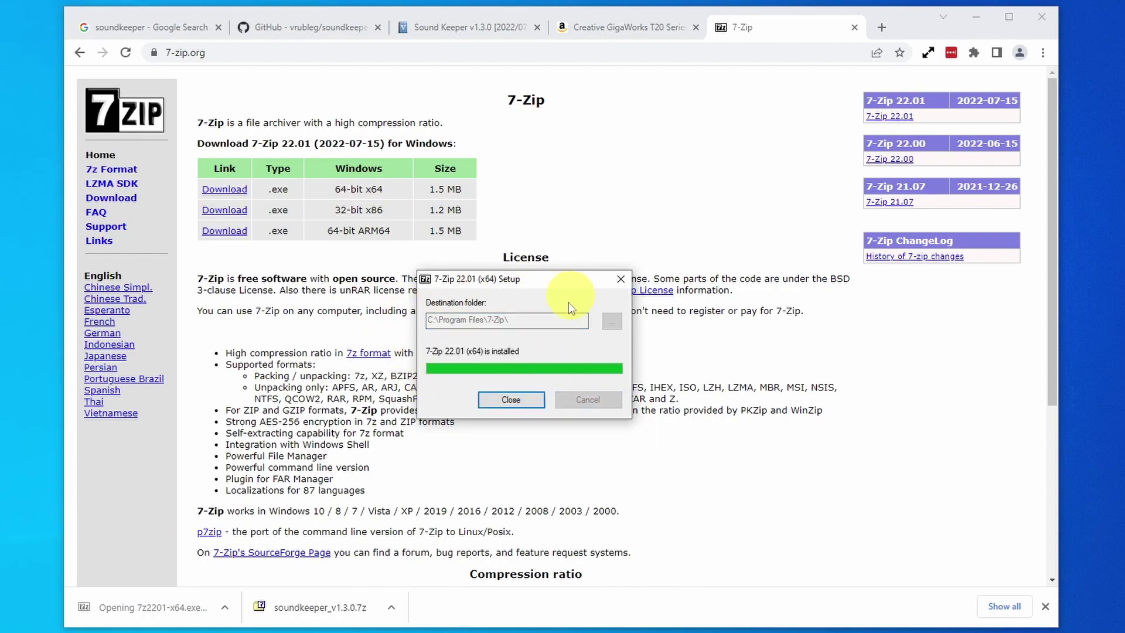
{"action": "left_click", "coordinate": [491, 399]}
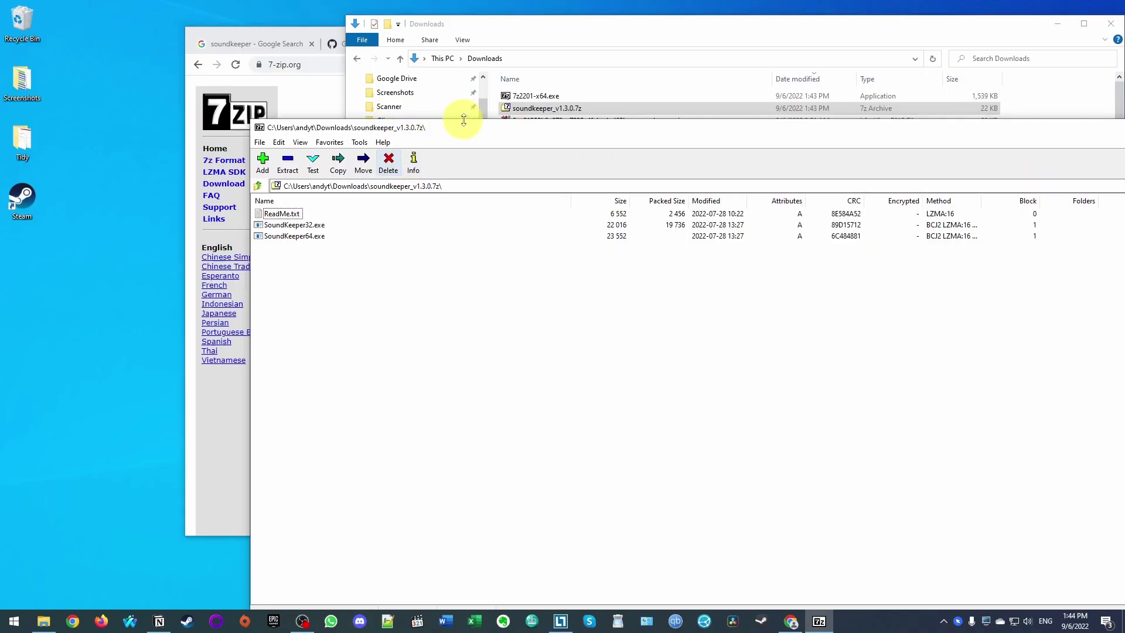
Step: Close the Downloads folder window and select SoundKeeper64.exe in the open archive
{"action": "left_click", "coordinate": [1110, 23]}
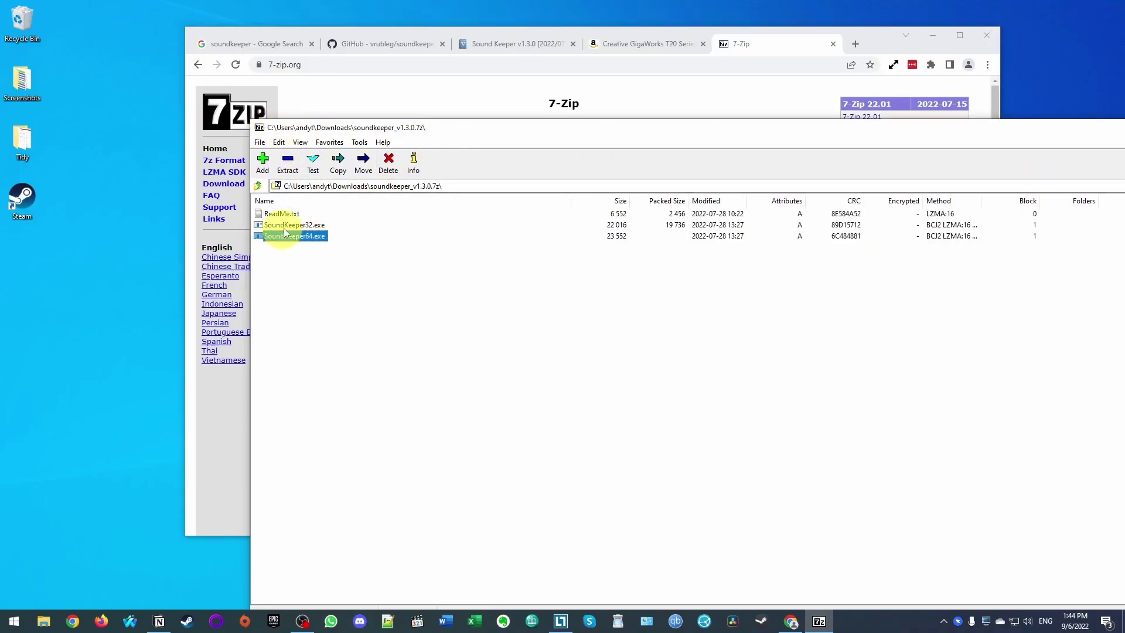
{"action": "left_click", "coordinate": [317, 225]}
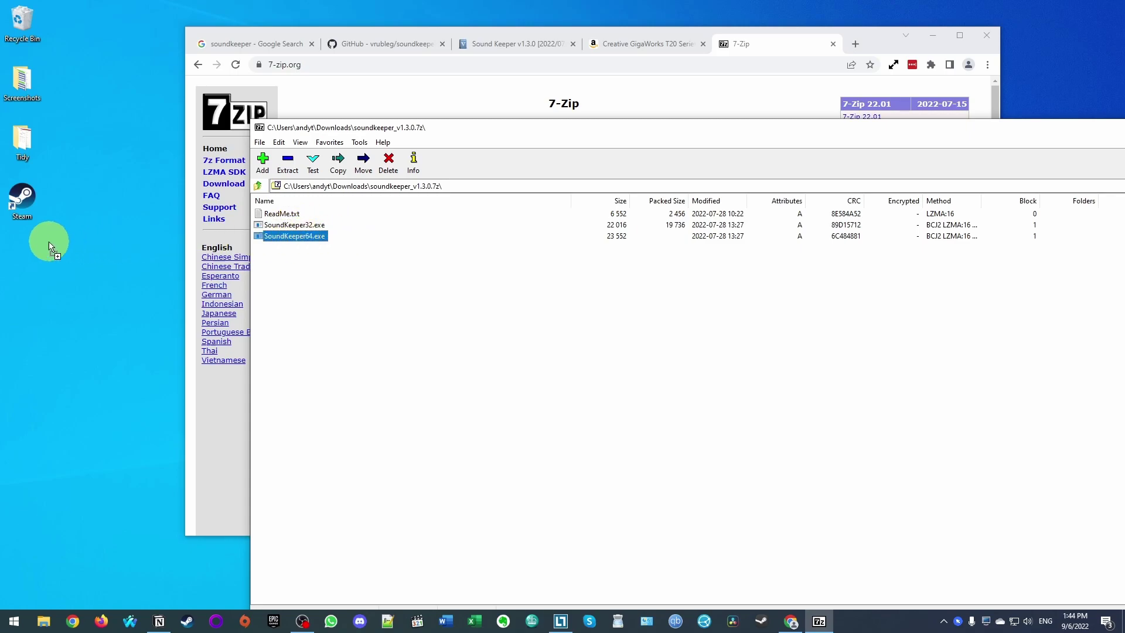
Step: Extract SoundKeeper64.exe to the desktop, open ReadMe.txt, and close the 7-Zip archive window
{"action": "left_click_drag", "start_coordinate": [41, 271], "coordinate": [50, 261]}
{"action": "double_click", "coordinate": [282, 213]}
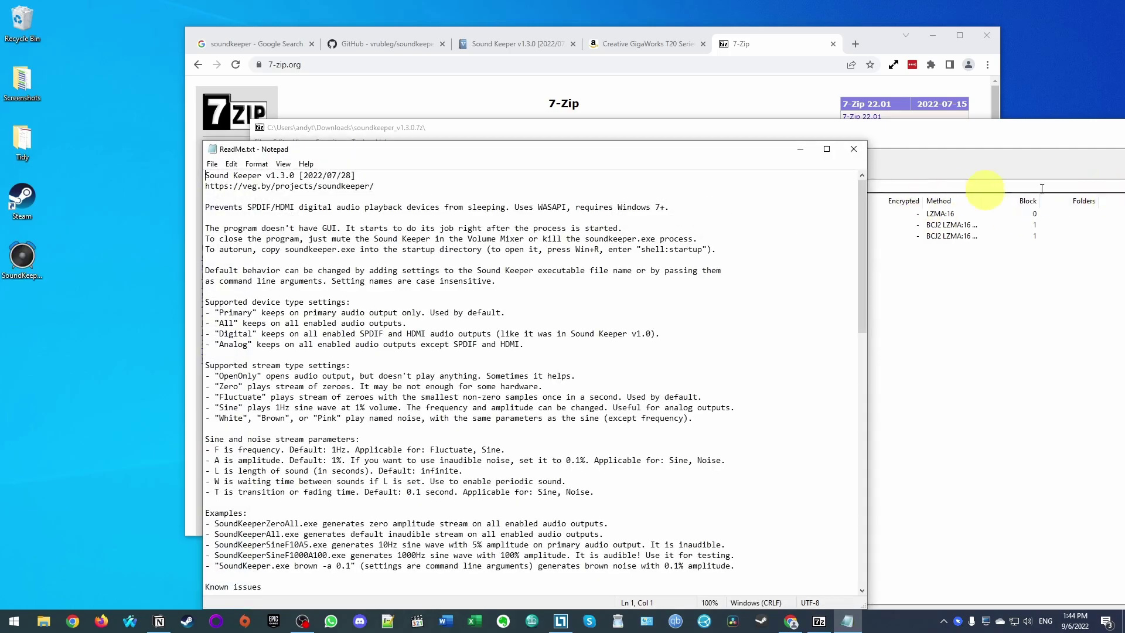
{"action": "left_click", "coordinate": [1105, 131]}
{"action": "left_click_drag", "start_coordinate": [1105, 130], "coordinate": [933, 131]}
{"action": "left_click", "coordinate": [954, 130]}
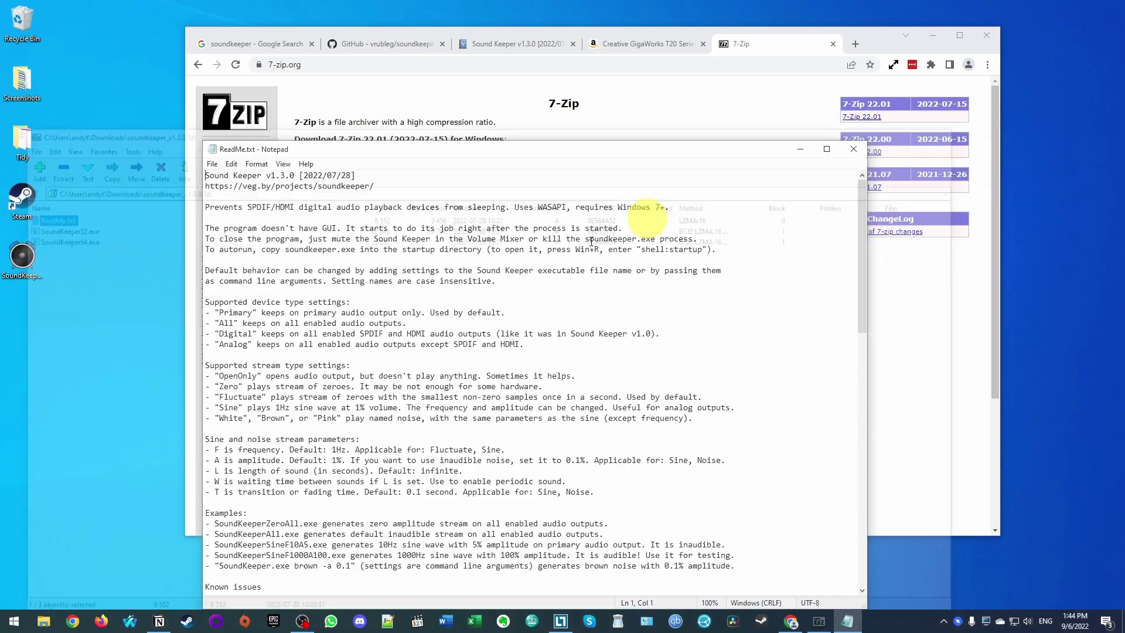
Step: Find the readme's SineF1000A100 1000Hz testing example and highlight its frequency and amplitude values
{"action": "scroll", "coordinate": [477, 425], "scroll_direction": "down", "scroll_amount": 2}
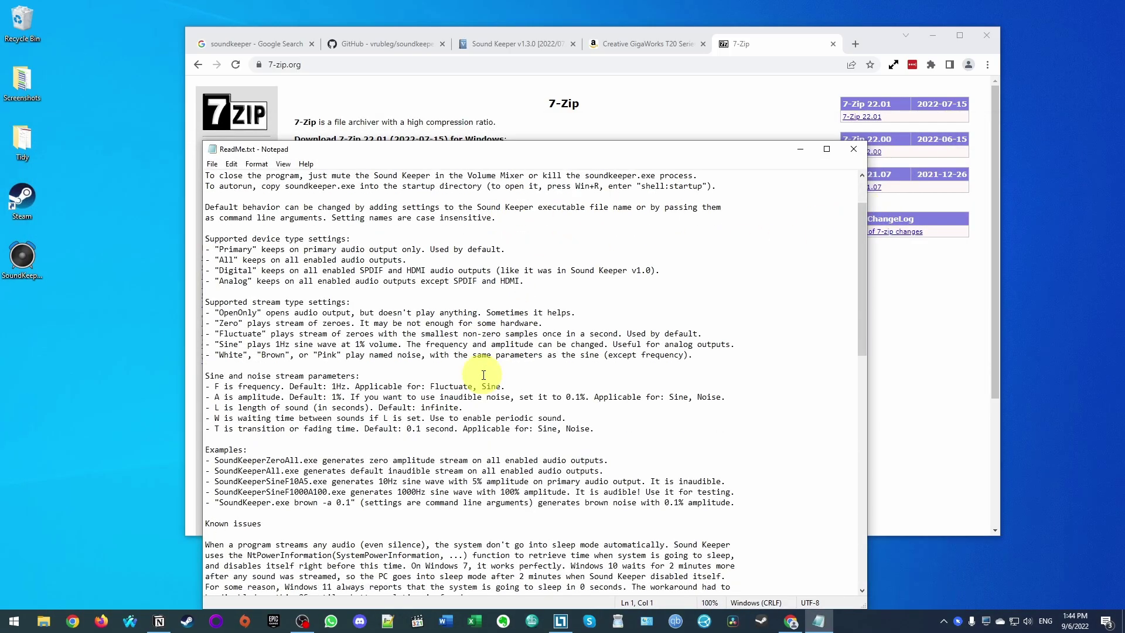
{"action": "left_click_drag", "start_coordinate": [274, 492], "coordinate": [731, 491]}
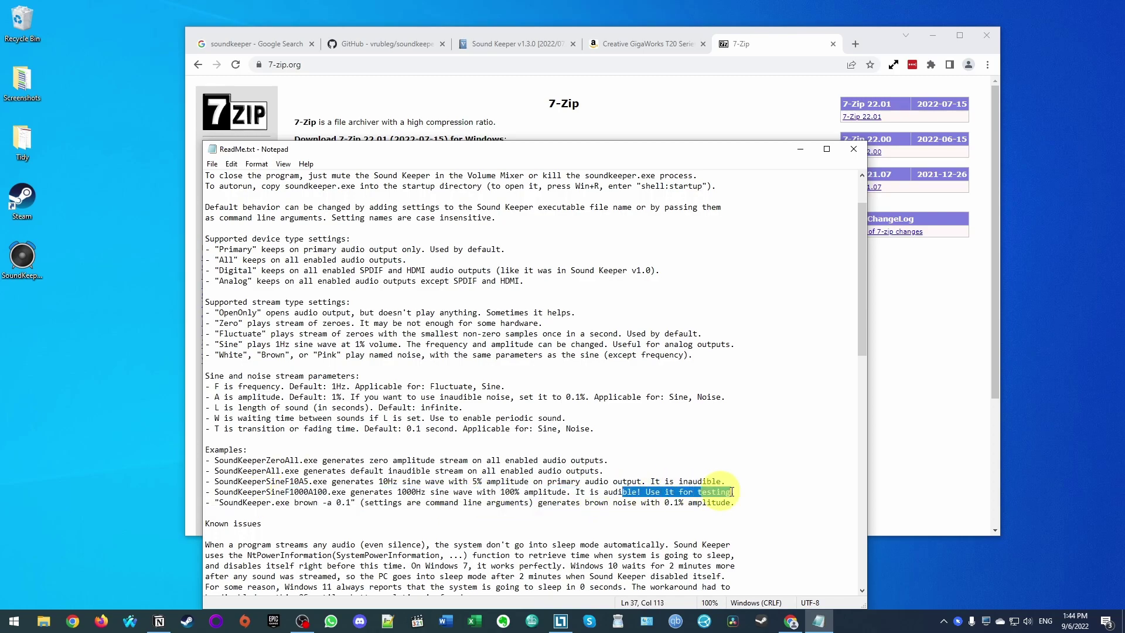
{"action": "triple_click", "coordinate": [748, 488]}
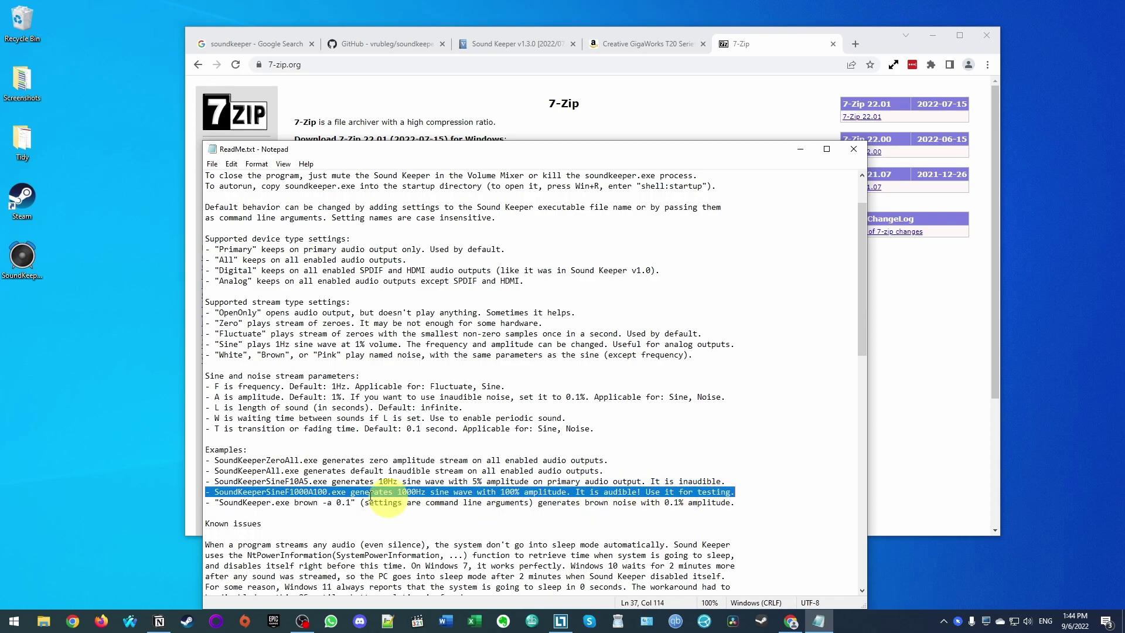
{"action": "left_click", "coordinate": [296, 493]}
{"action": "left_click", "coordinate": [298, 492]}
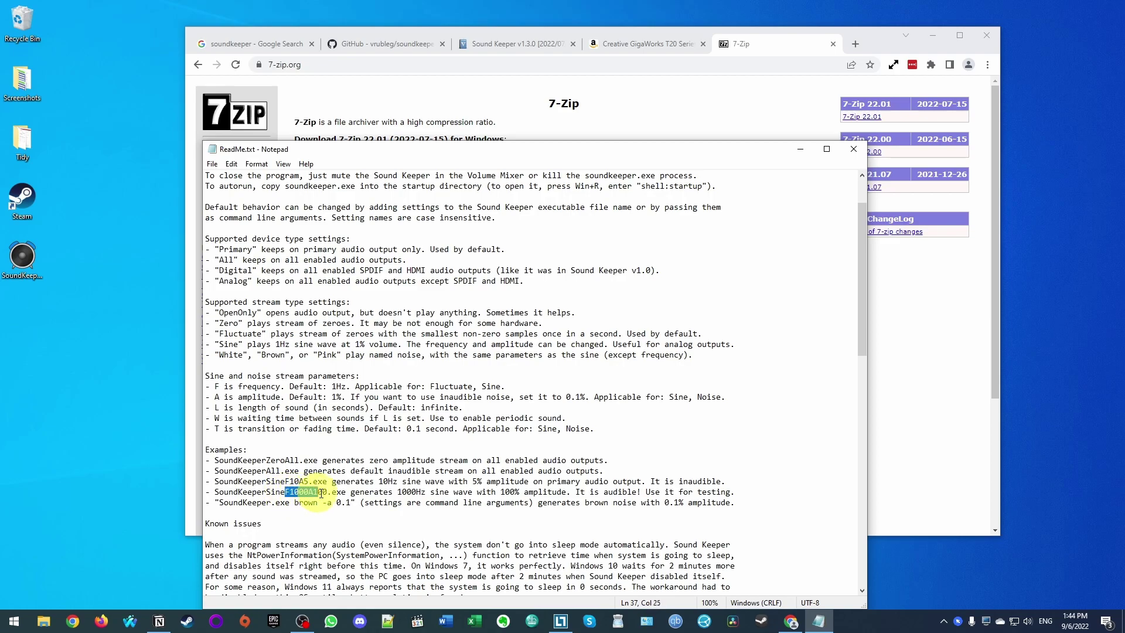
{"action": "left_click", "coordinate": [426, 501]}
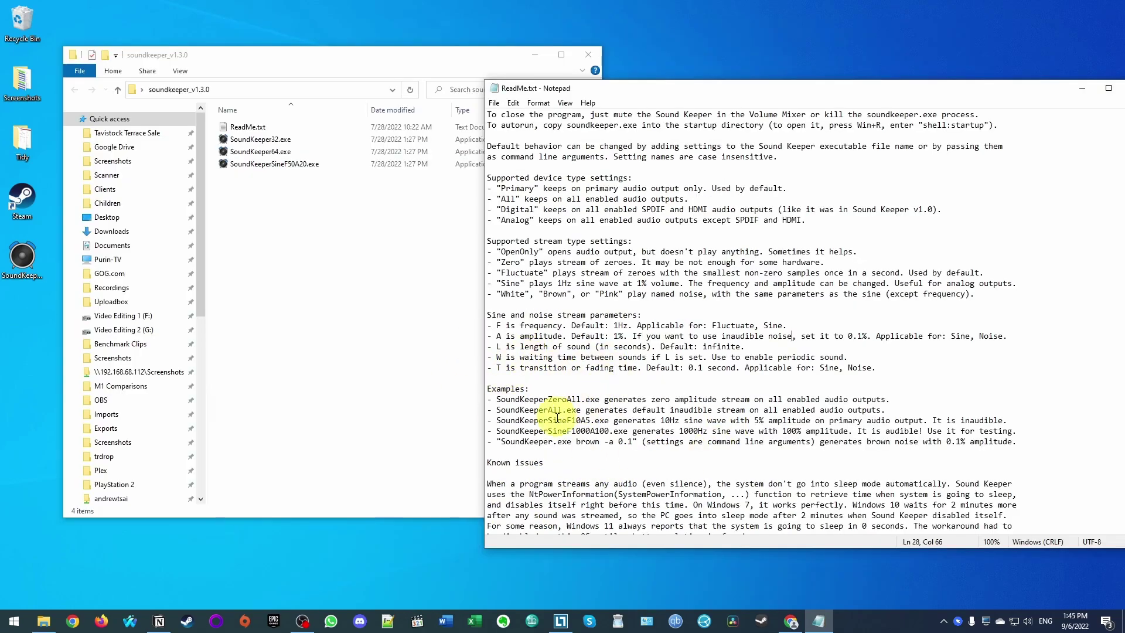
Step: Compare the extracted SoundKeeperSineF50A20.exe file's details with the readme's sine example line
{"action": "scroll", "coordinate": [689, 420], "scroll_direction": "down", "scroll_amount": 3}
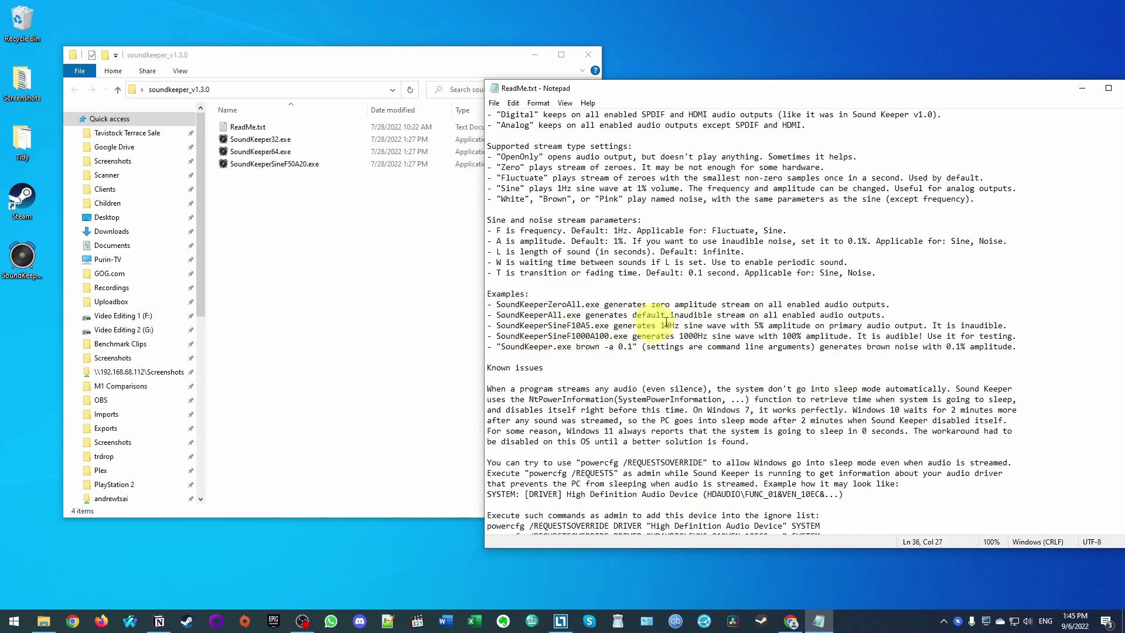
{"action": "left_click_drag", "start_coordinate": [1024, 326], "coordinate": [630, 327]}
{"action": "left_click", "coordinate": [433, 290]}
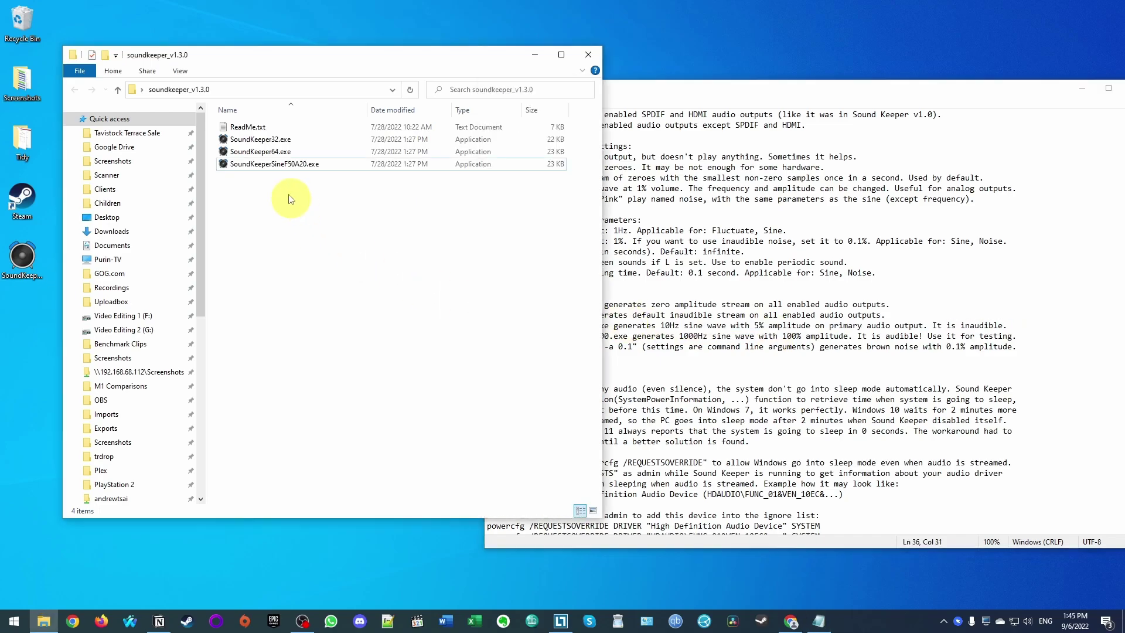
{"action": "left_click", "coordinate": [284, 165]}
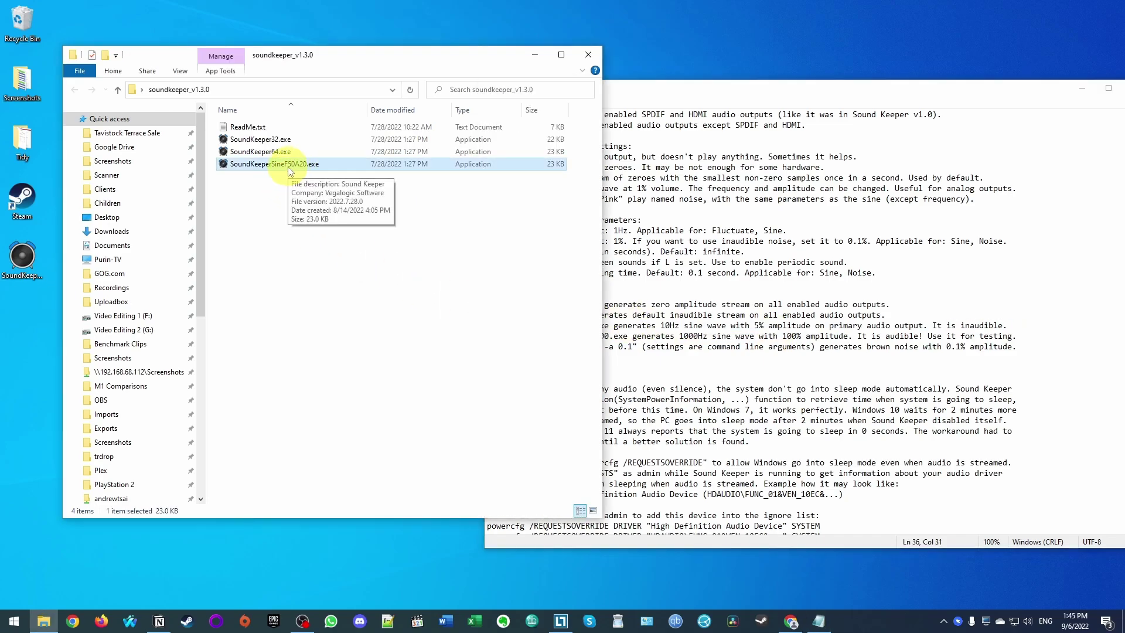
{"action": "left_click", "coordinate": [612, 356]}
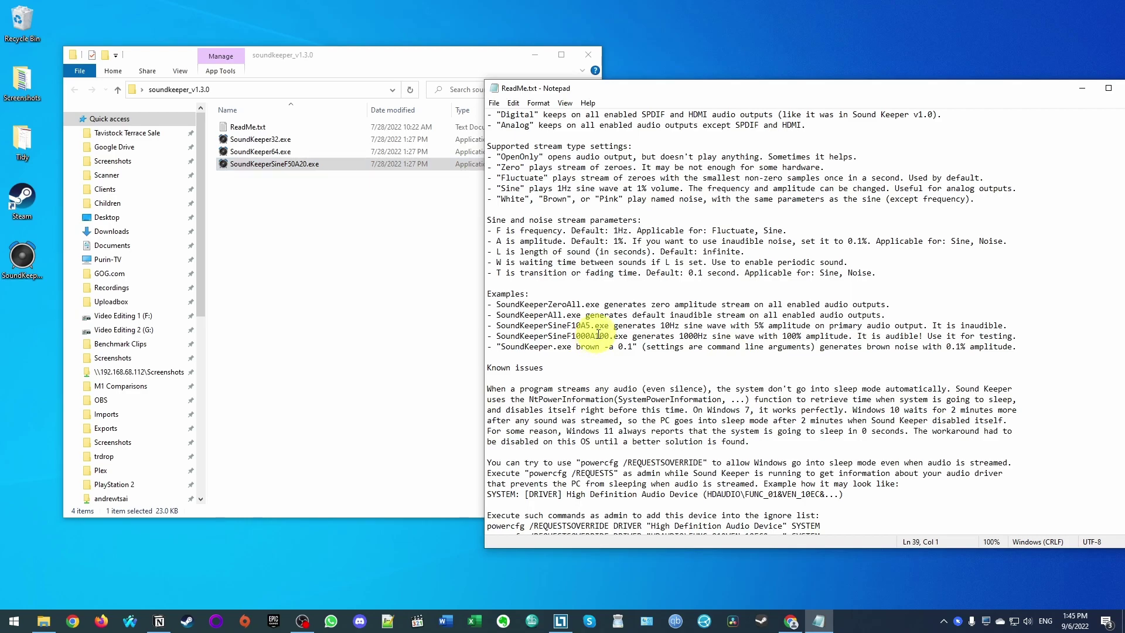
{"action": "left_click", "coordinate": [712, 336]}
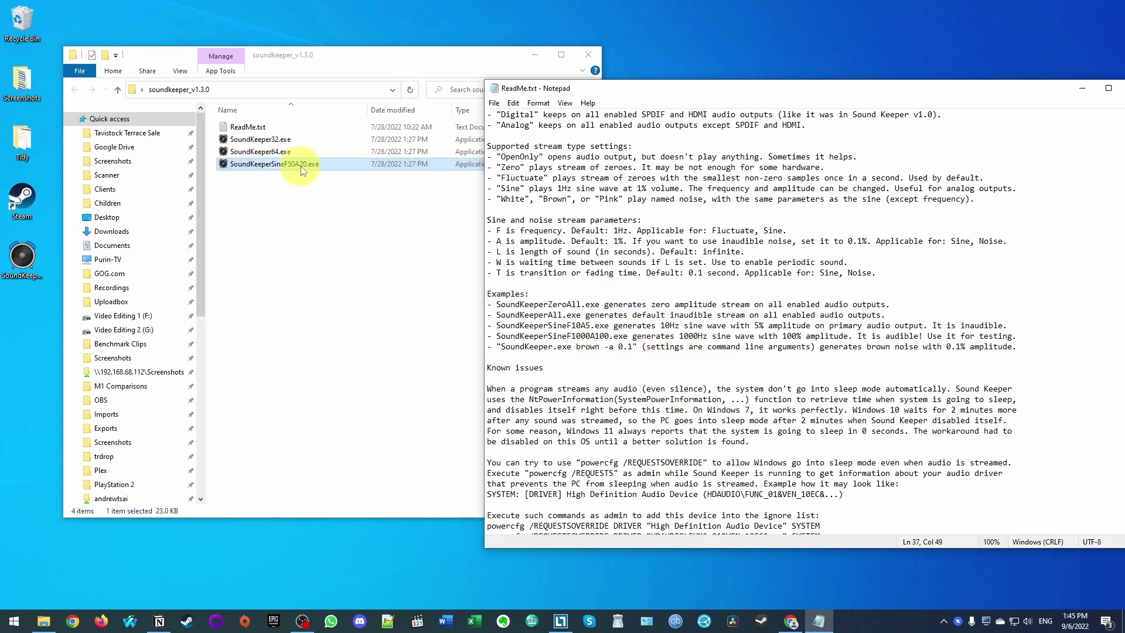
{"action": "left_click", "coordinate": [317, 180]}
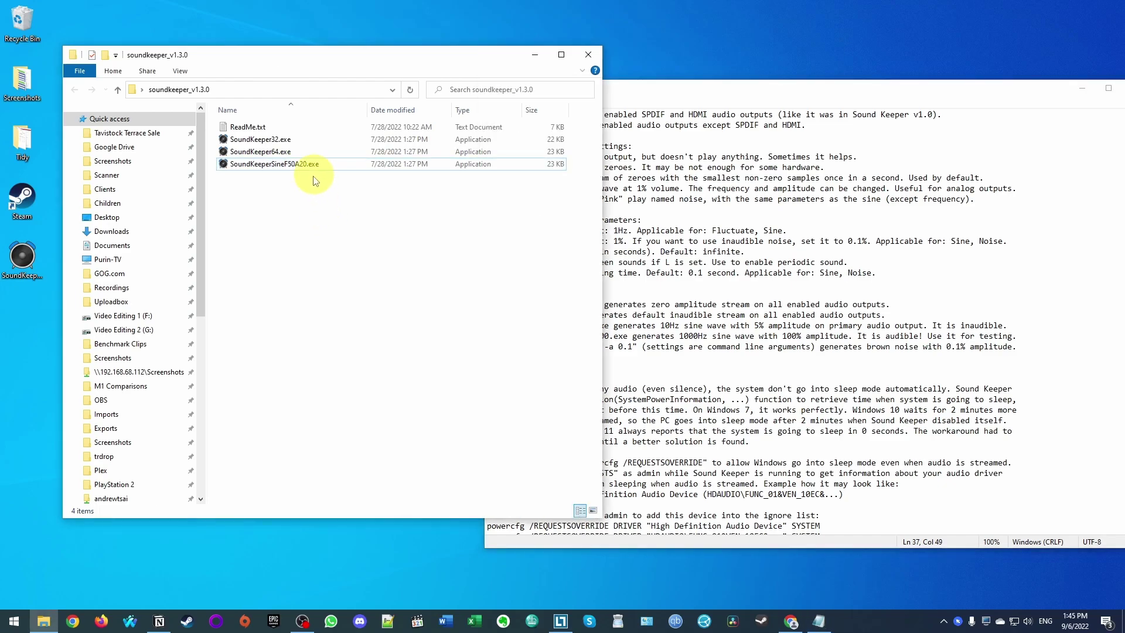
Step: Minimize the readme and select the SoundKeeperSineF50A20.exe copy on the desktop, keeping its name
{"action": "left_click", "coordinate": [1082, 88]}
{"action": "left_click", "coordinate": [18, 287]}
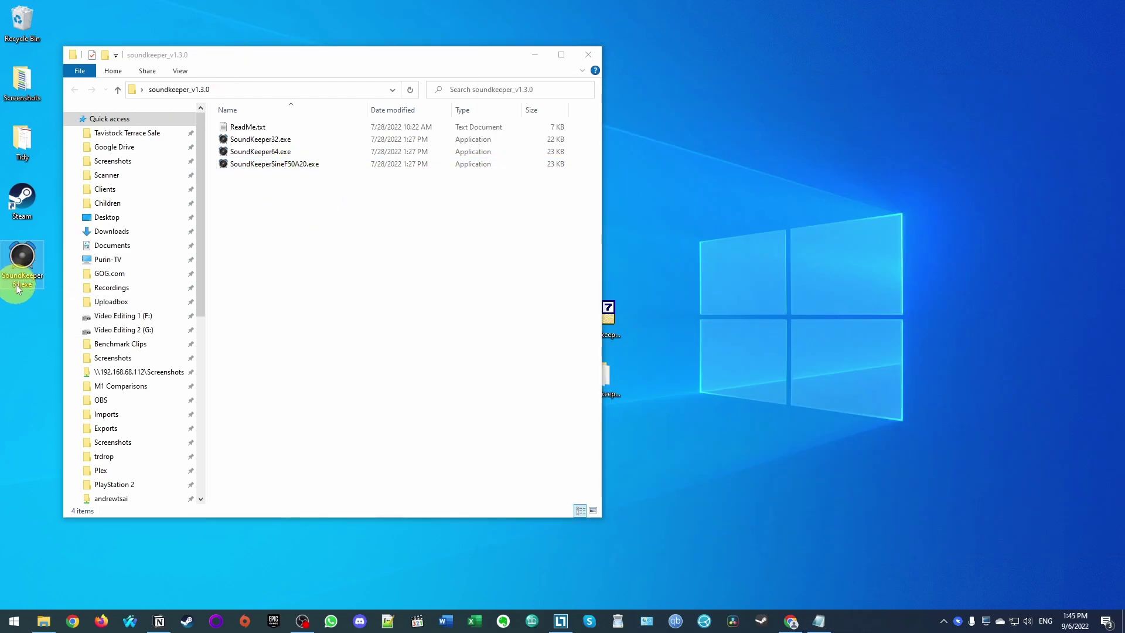
{"action": "left_click", "coordinate": [19, 285]}
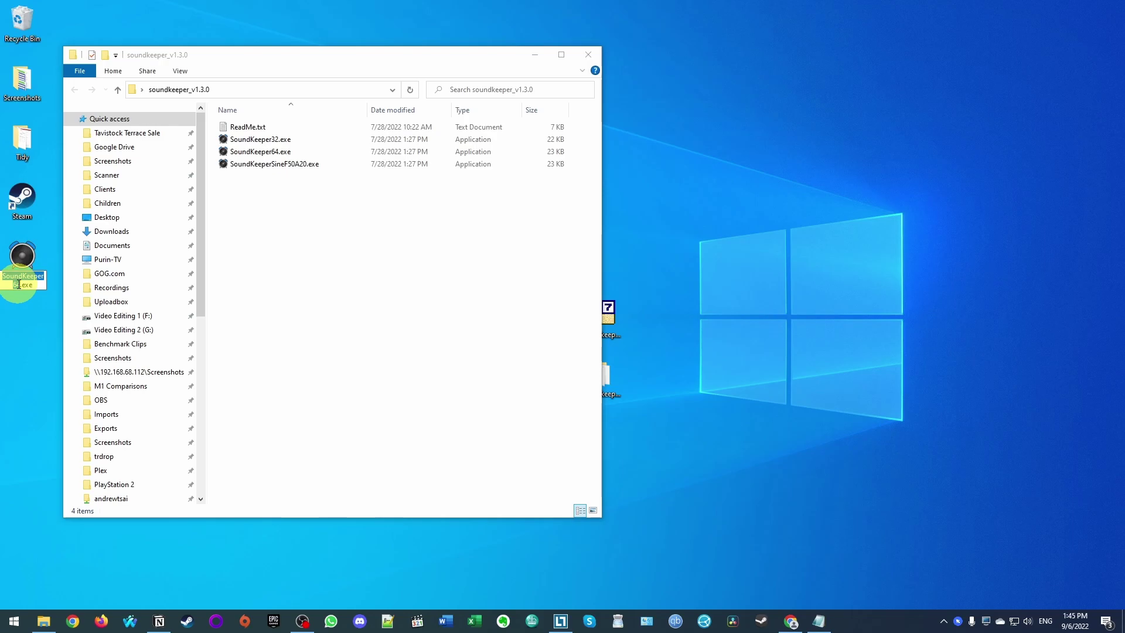
{"action": "left_click", "coordinate": [350, 281]}
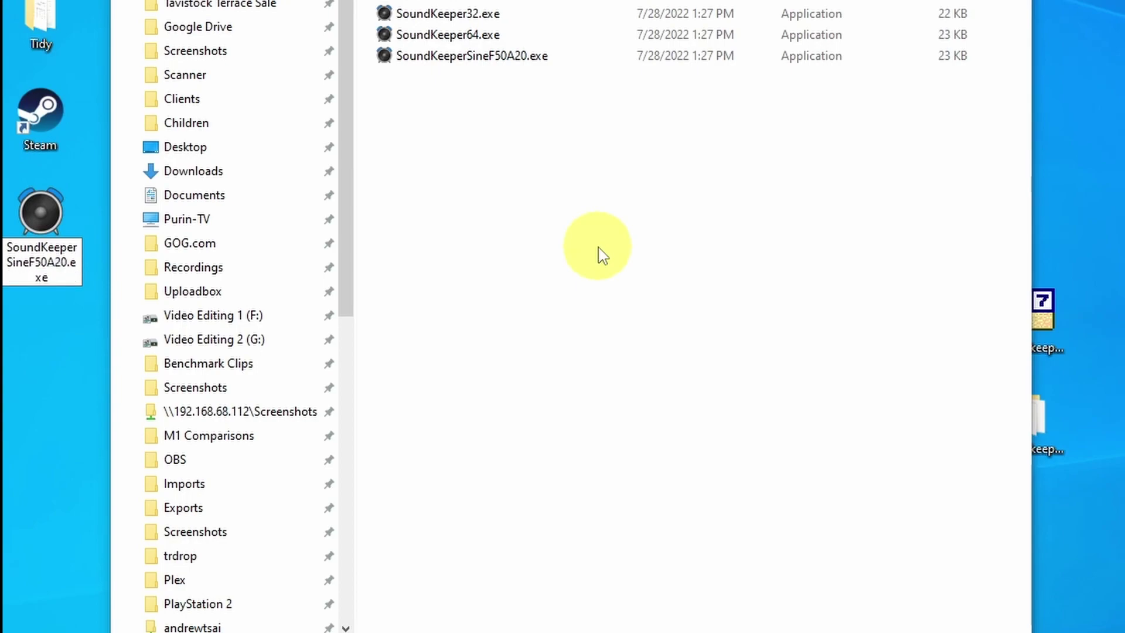
{"action": "left_click", "coordinate": [50, 229]}
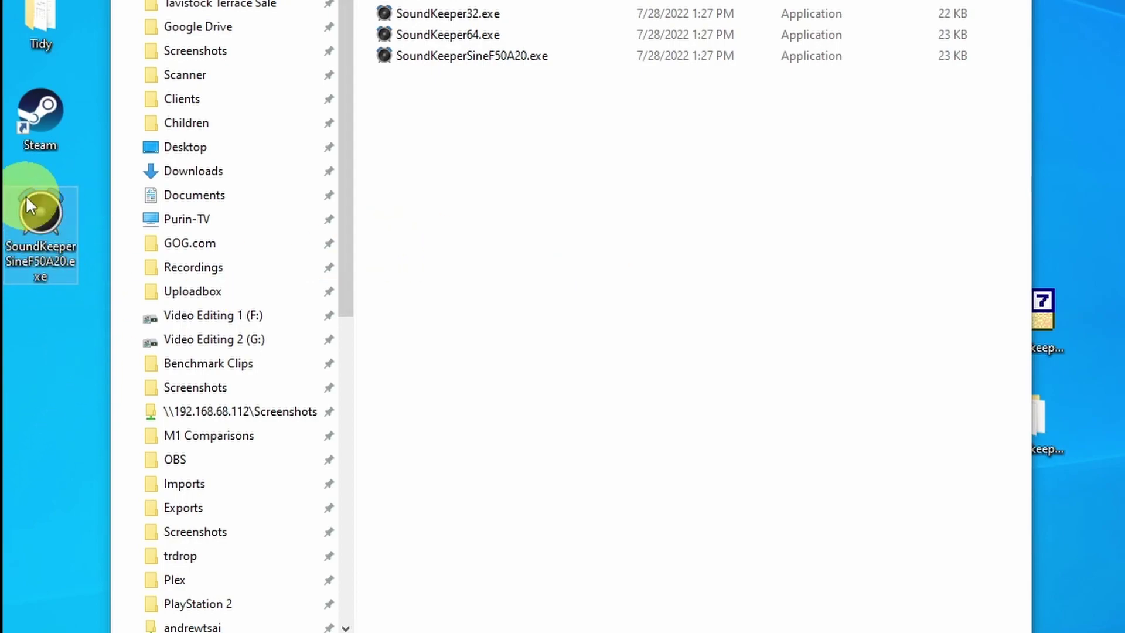
{"action": "mouse_move", "coordinate": [47, 254]}
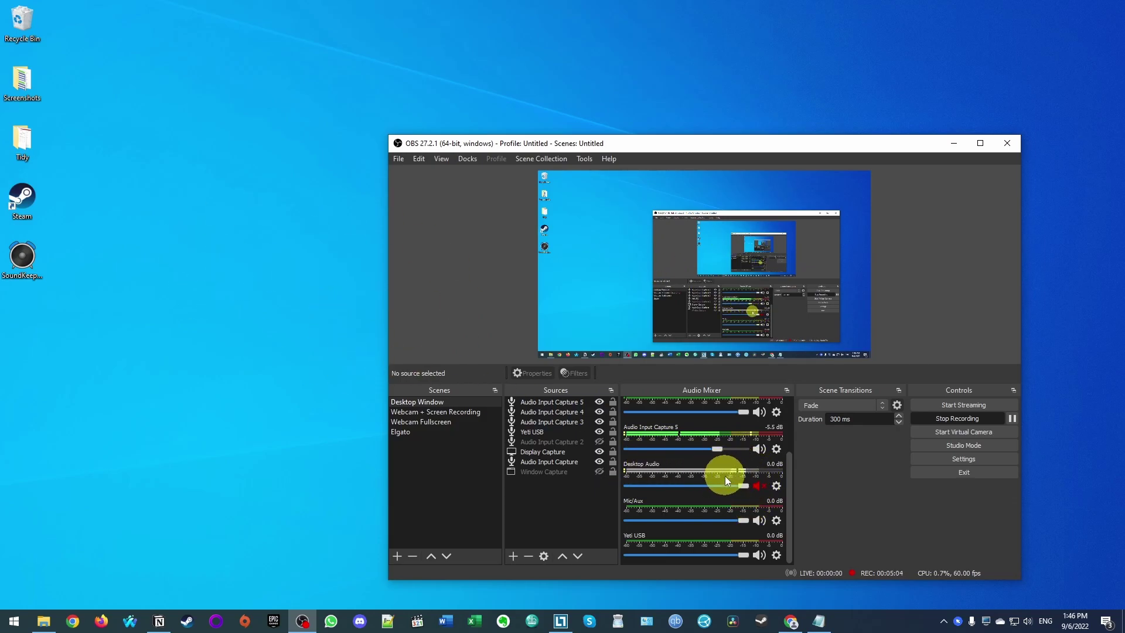
Step: Unmute and re-mute OBS Desktop Audio to test for sound, then launch Task Manager
{"action": "left_click", "coordinate": [758, 486]}
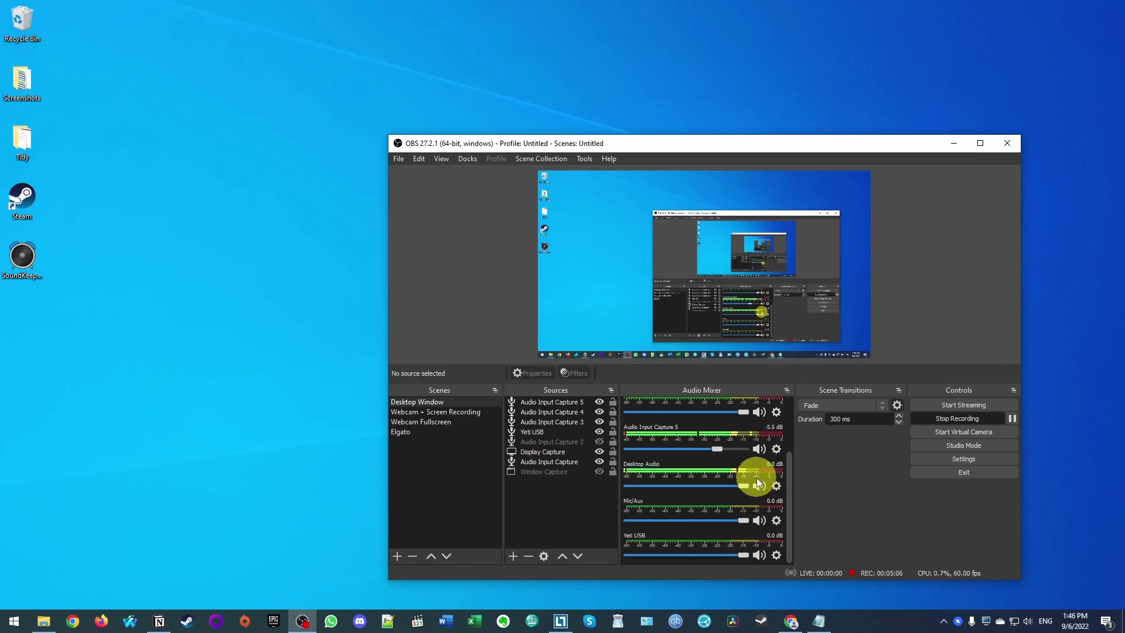
{"action": "left_click", "coordinate": [759, 485]}
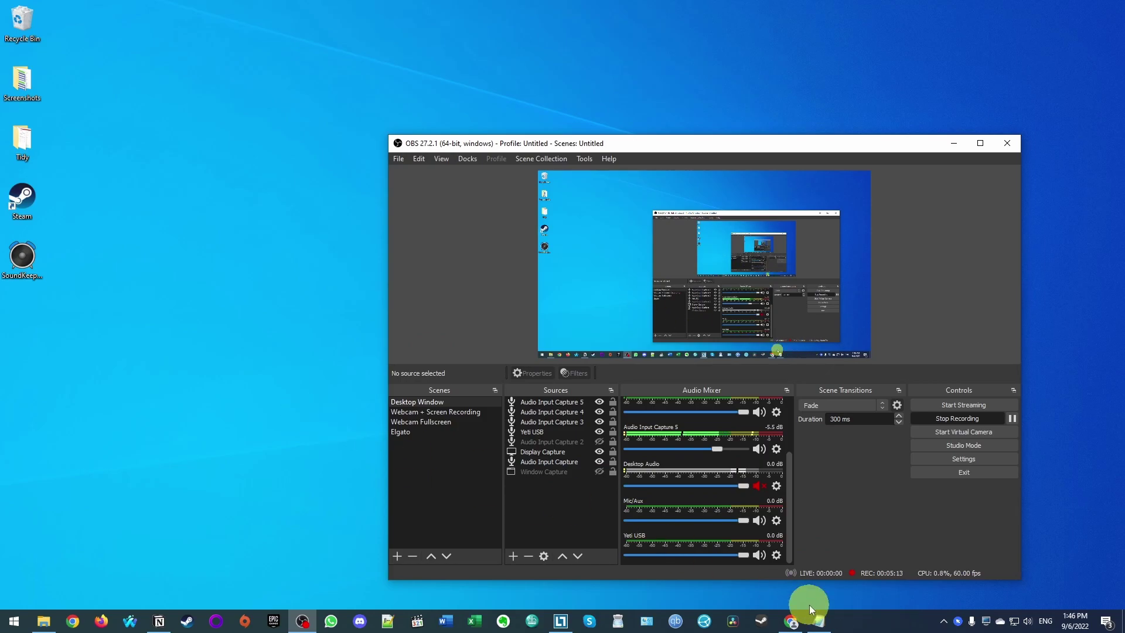
{"action": "right_click", "coordinate": [862, 619]}
{"action": "left_click", "coordinate": [893, 567]}
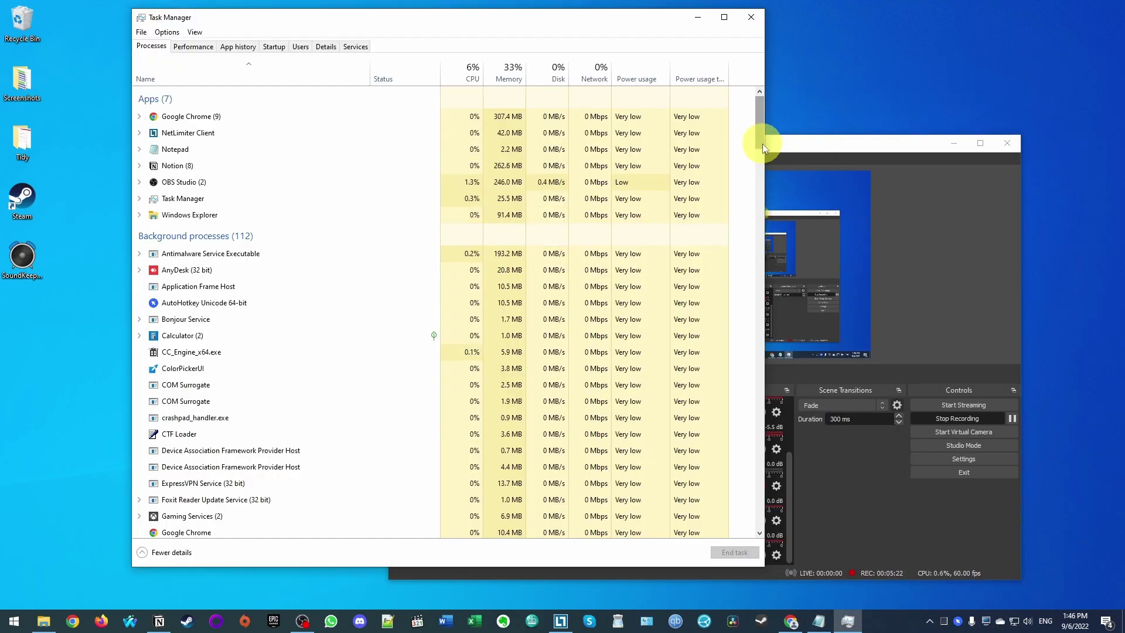
Step: End the Sound Keeper process from Task Manager's Processes list, then select the desktop copy
{"action": "left_click_drag", "start_coordinate": [760, 143], "coordinate": [761, 284]}
{"action": "left_click", "coordinate": [278, 287]}
{"action": "left_click_drag", "start_coordinate": [867, 143], "coordinate": [1043, 136]}
{"action": "left_click_drag", "start_coordinate": [764, 80], "coordinate": [575, 81]}
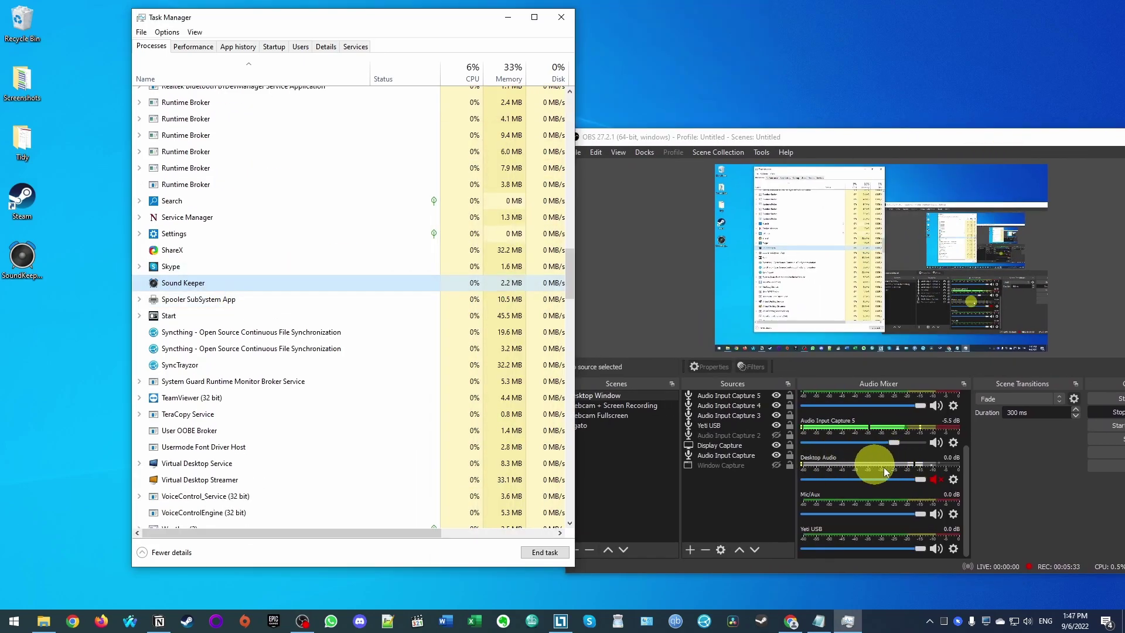
{"action": "right_click", "coordinate": [190, 286]}
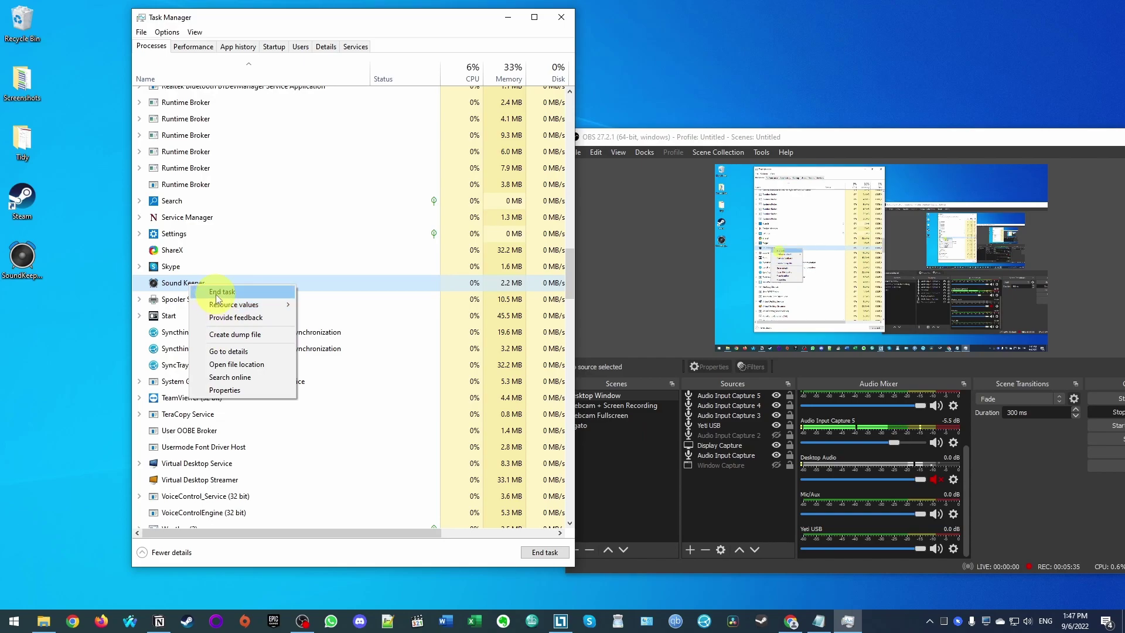
{"action": "left_click", "coordinate": [221, 291]}
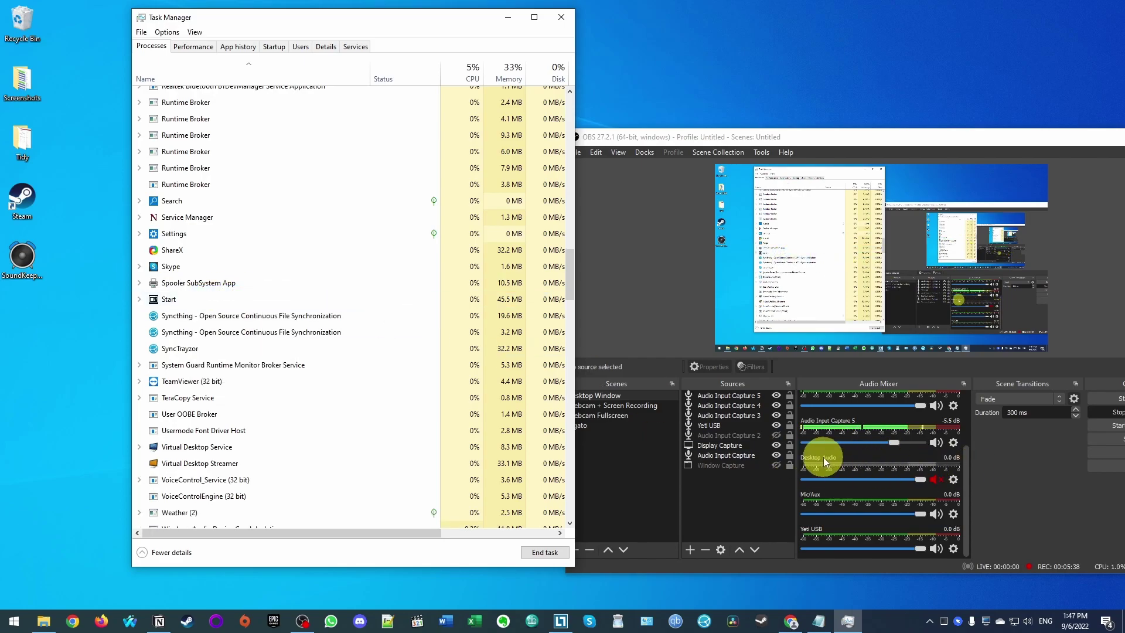
{"action": "left_click", "coordinate": [22, 261]}
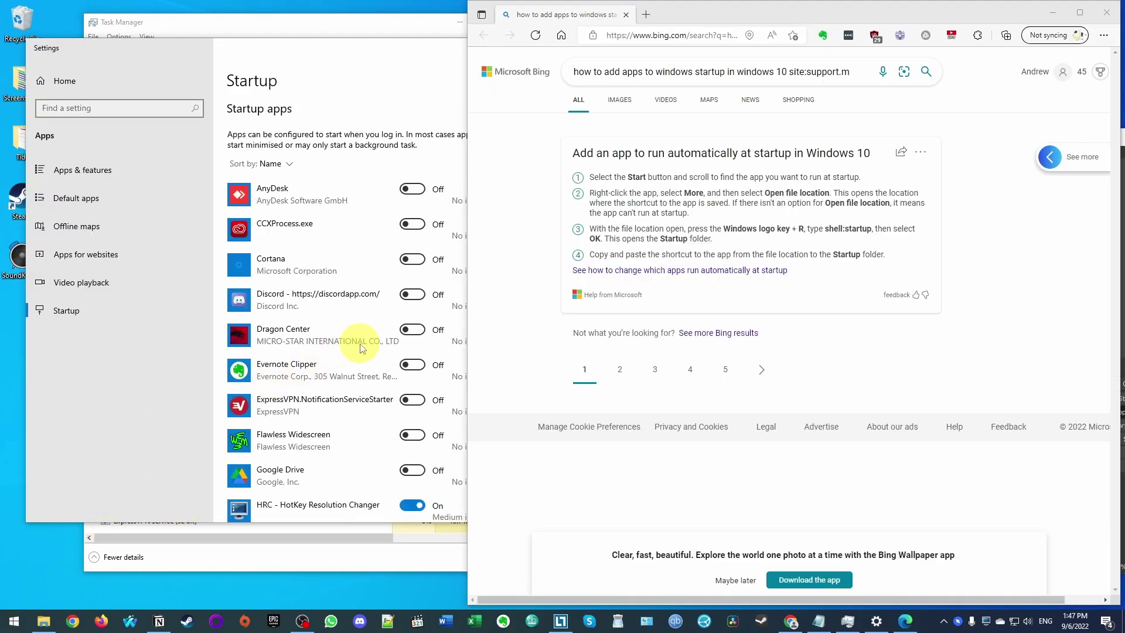
Step: Open shell:startup via Run, drop SoundKeeperSineF50A20.exe into the Start-up folder, and close it
{"action": "key", "text": "super+r"}
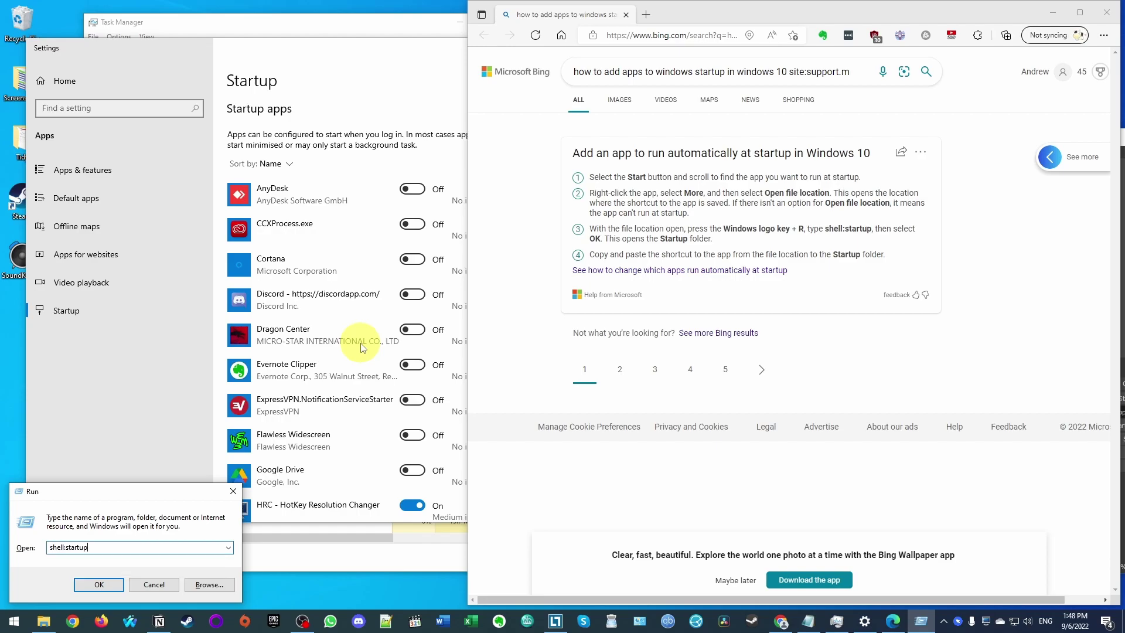
{"action": "key", "text": "Return"}
{"action": "left_click_drag", "start_coordinate": [247, 253], "coordinate": [252, 251]}
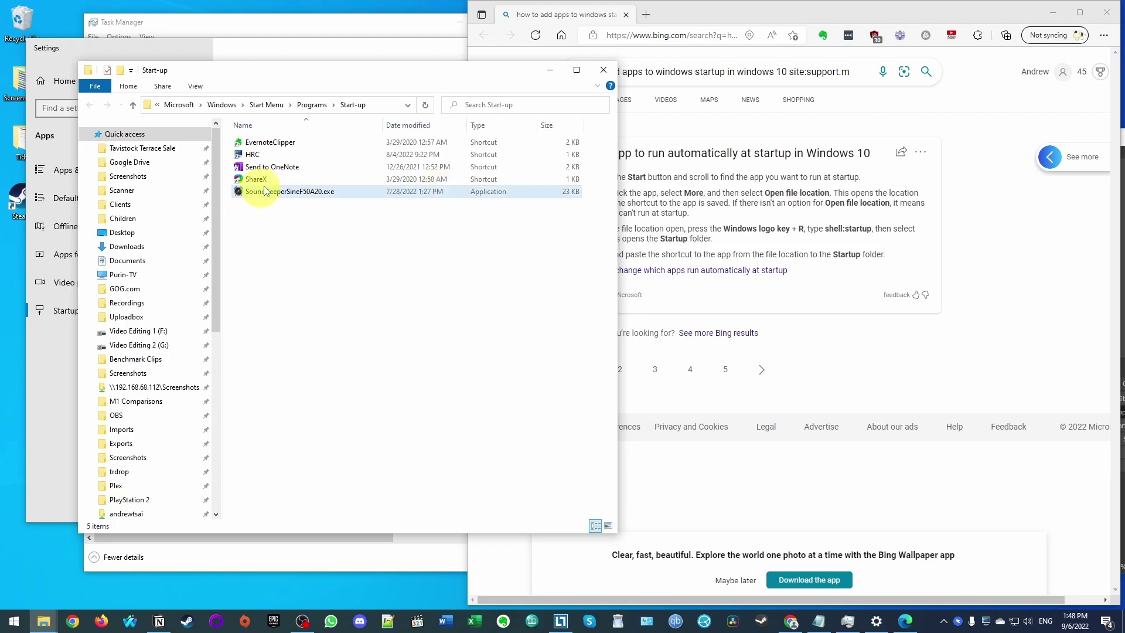
{"action": "left_click", "coordinate": [310, 234]}
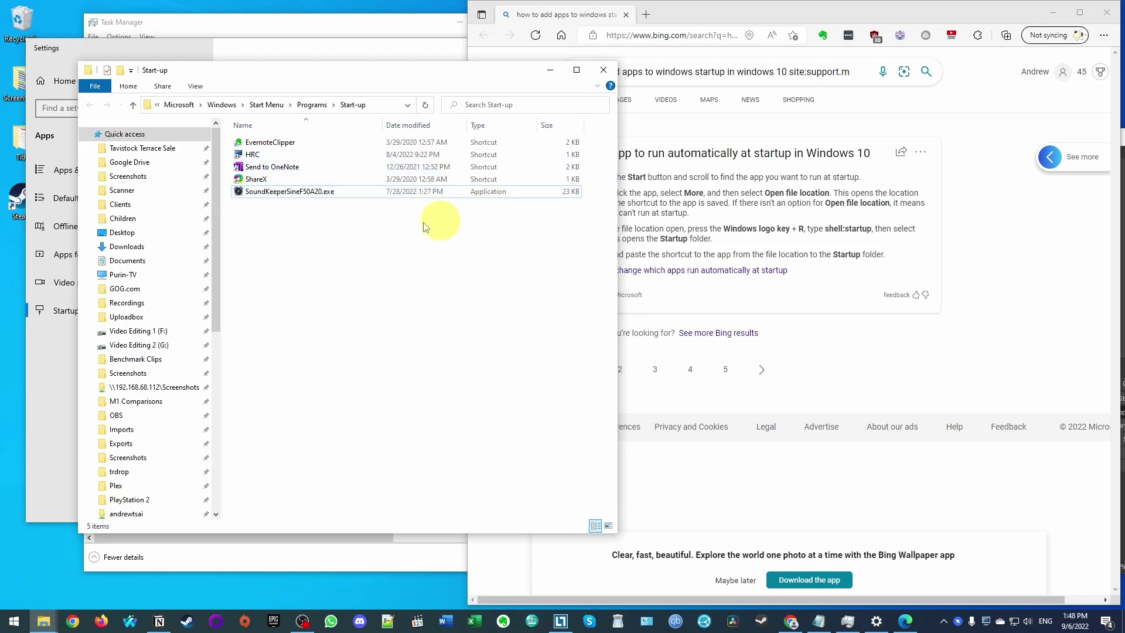
{"action": "left_click", "coordinate": [604, 71]}
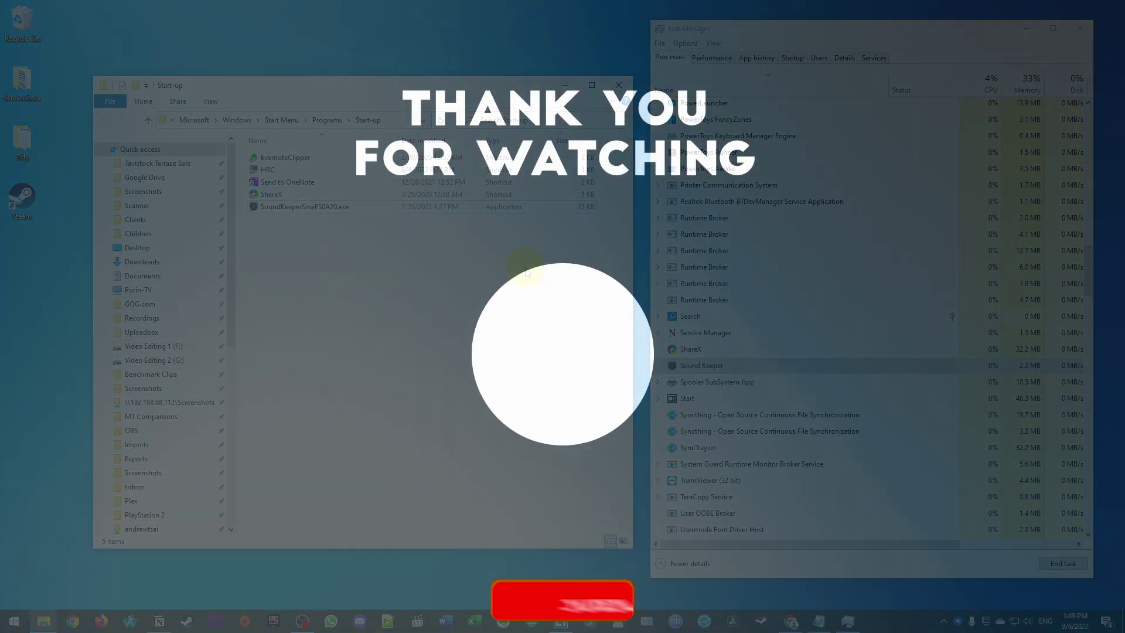